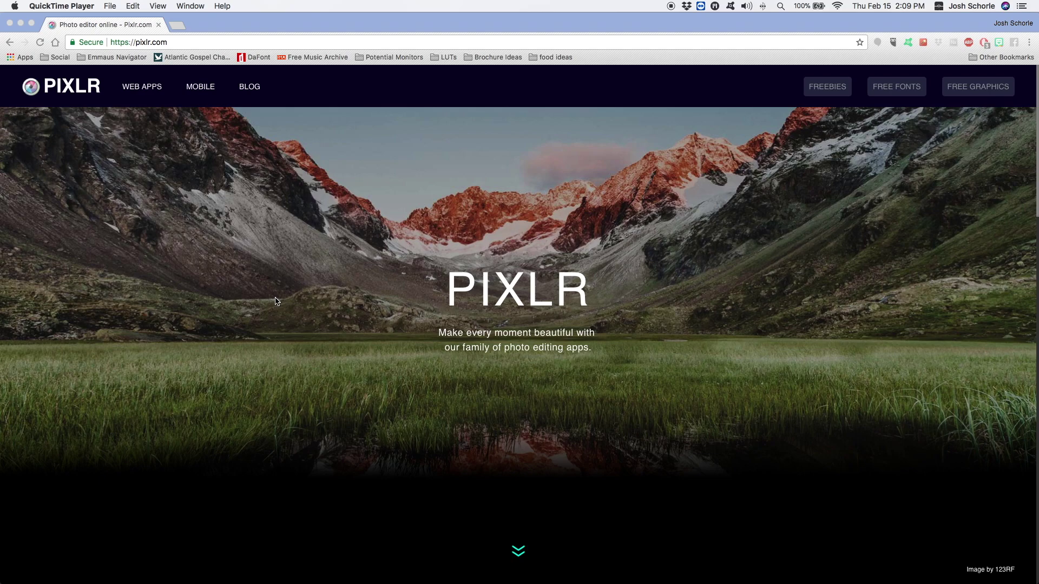
- Bring the pixlr.com browser window forward and scroll down to launch the Pixlr Editor web app
{"action": "left_click", "coordinate": [274, 187]}
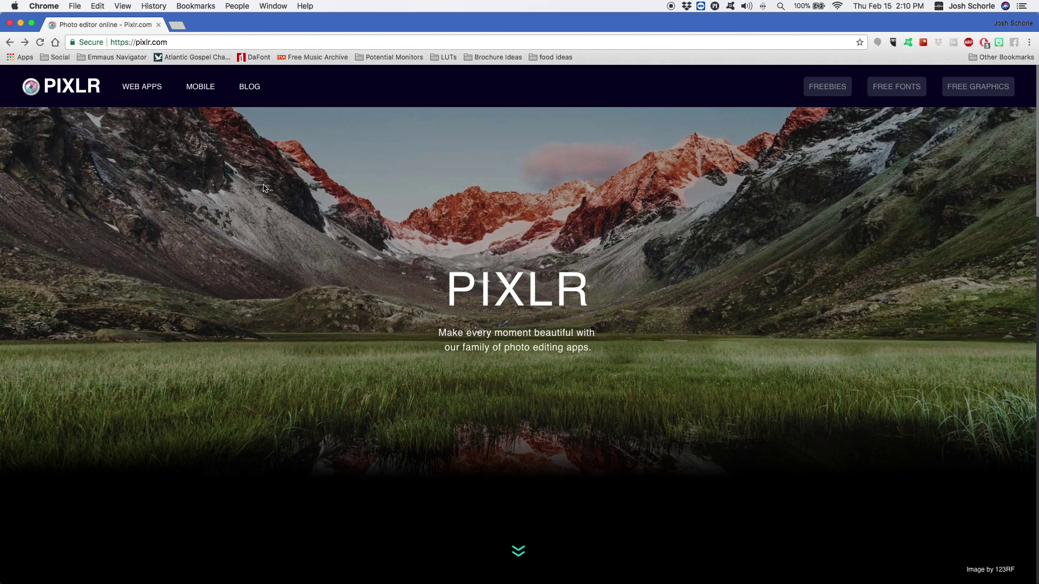
{"action": "scroll", "coordinate": [264, 188], "scroll_direction": "down", "scroll_amount": 5}
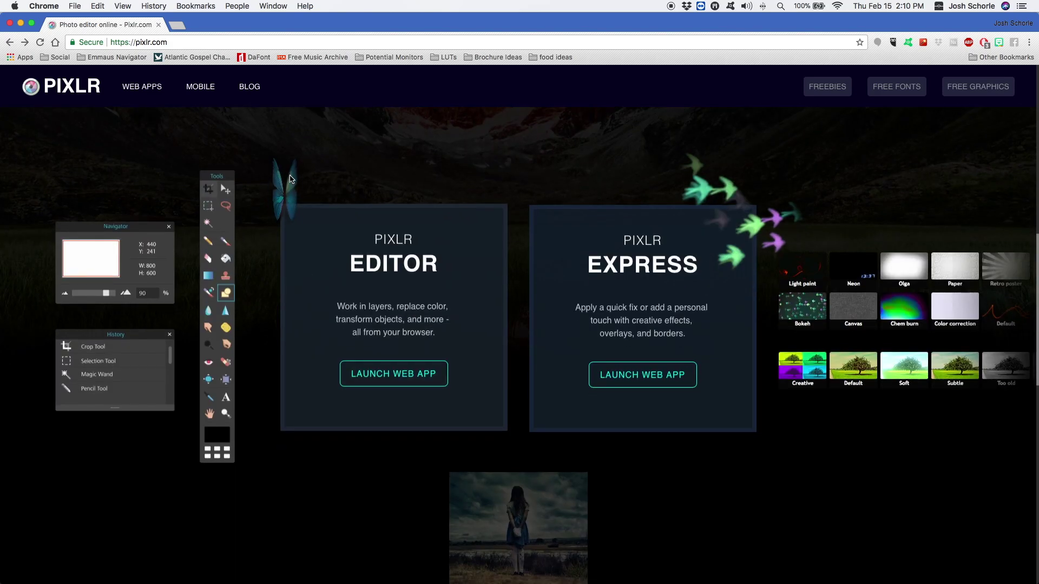
{"action": "scroll", "coordinate": [290, 179], "scroll_direction": "down", "scroll_amount": 1}
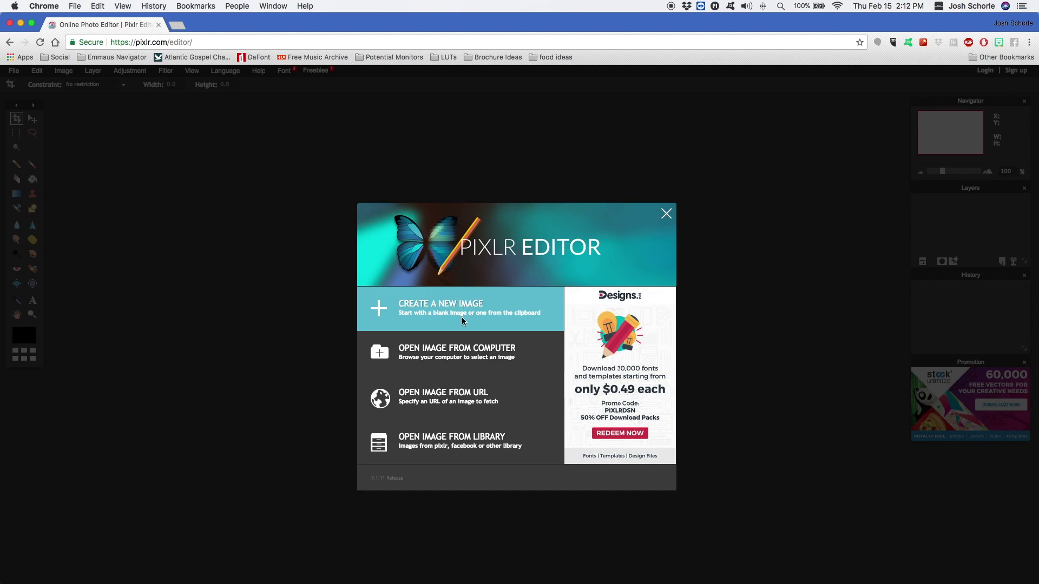
- Open the spaceship screenshot from the computer and enlarge its document window
{"action": "left_click", "coordinate": [445, 359]}
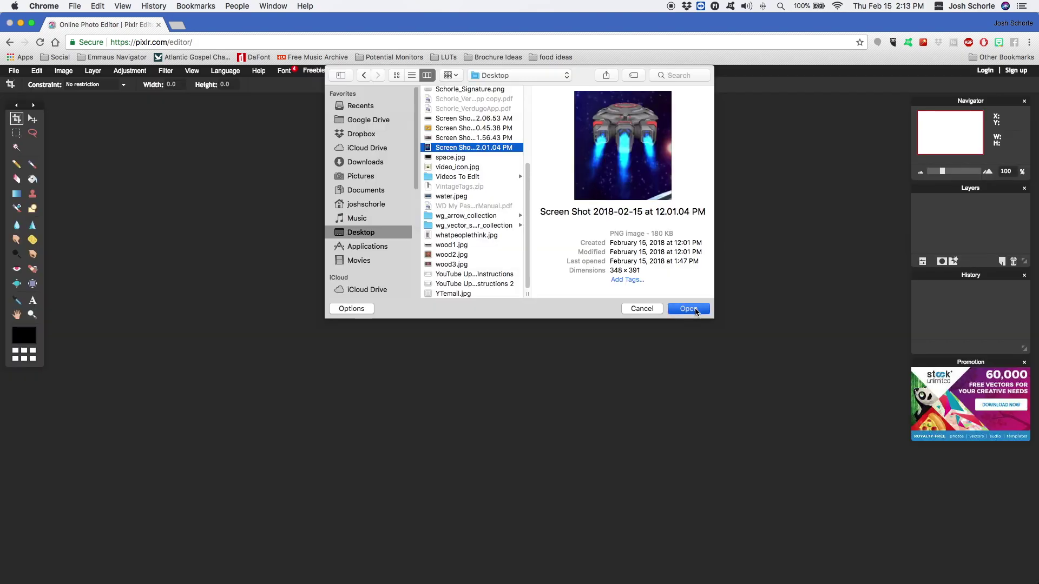
{"action": "left_click", "coordinate": [688, 308]}
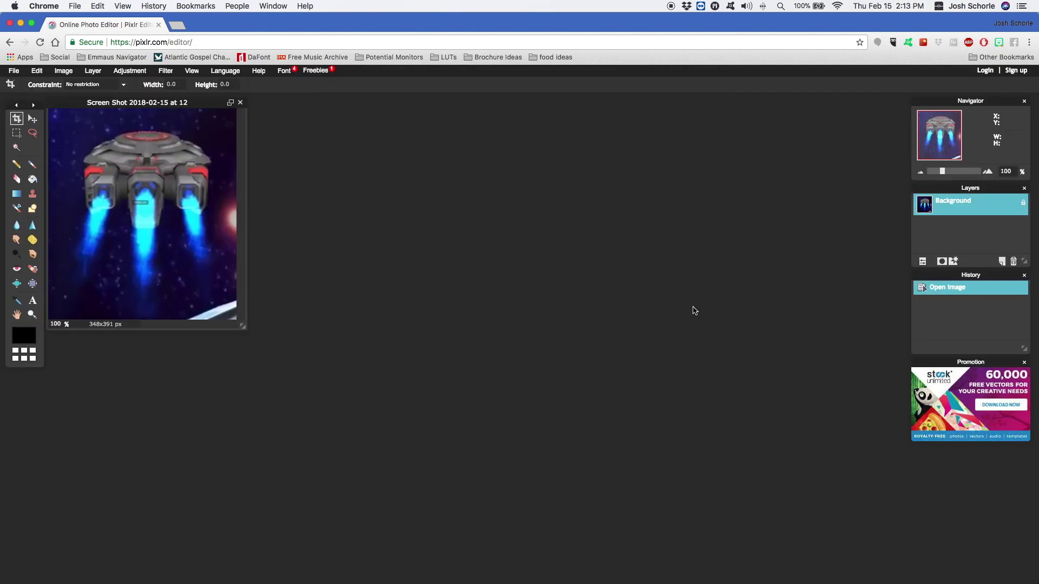
{"action": "left_click_drag", "start_coordinate": [244, 329], "coordinate": [589, 484]}
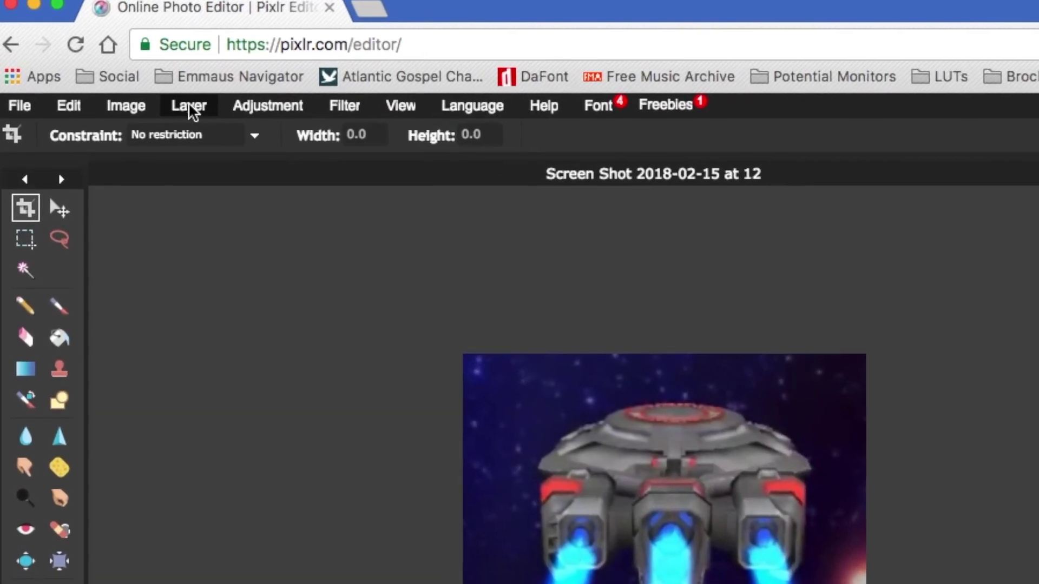
- Add a new empty Layer 1, unlock Background as Layer 0, and move Layer 1 beneath it
{"action": "left_click", "coordinate": [129, 85]}
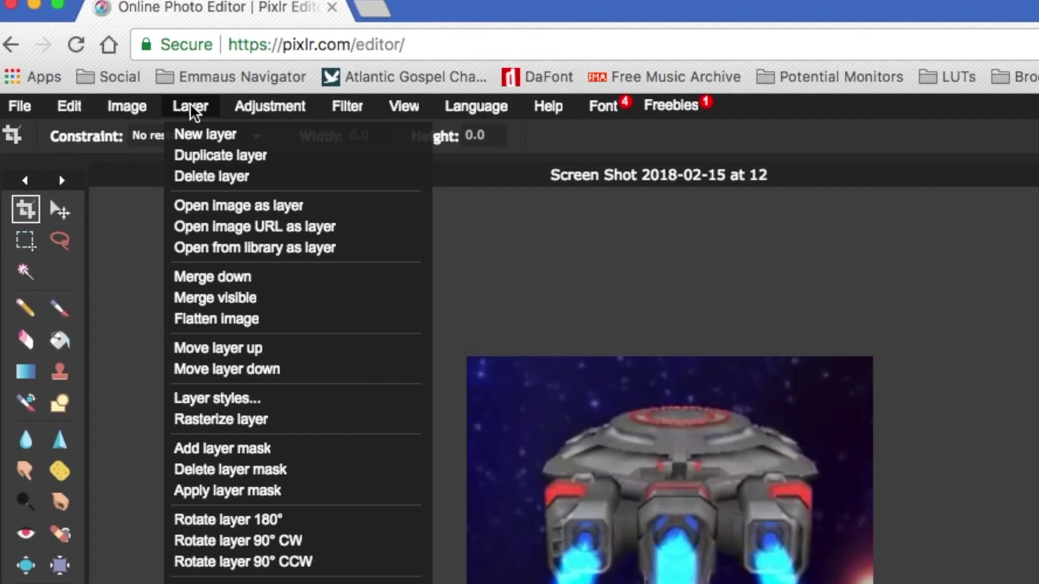
{"action": "left_click", "coordinate": [205, 140]}
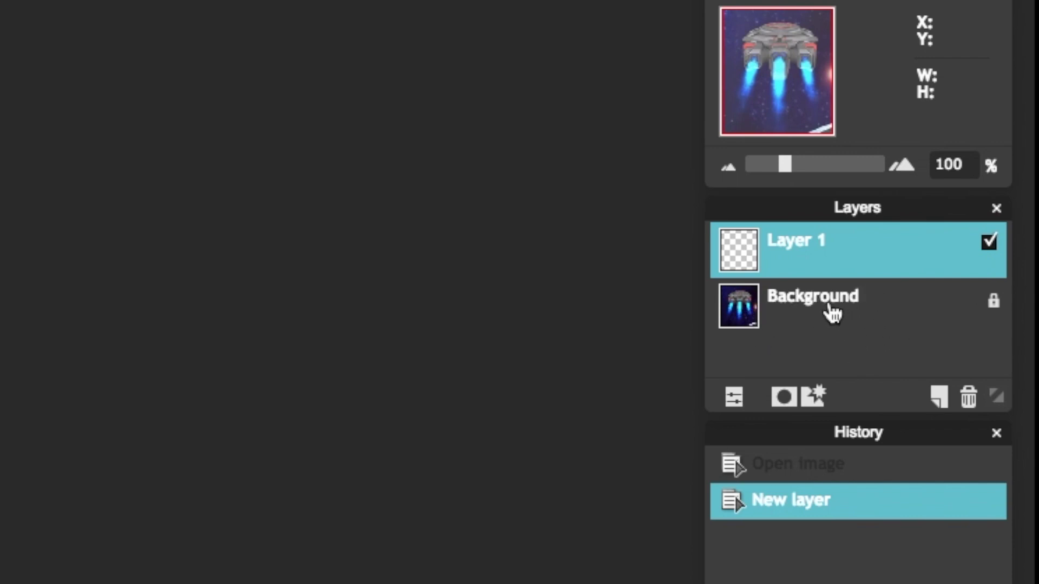
{"action": "left_click", "coordinate": [998, 312]}
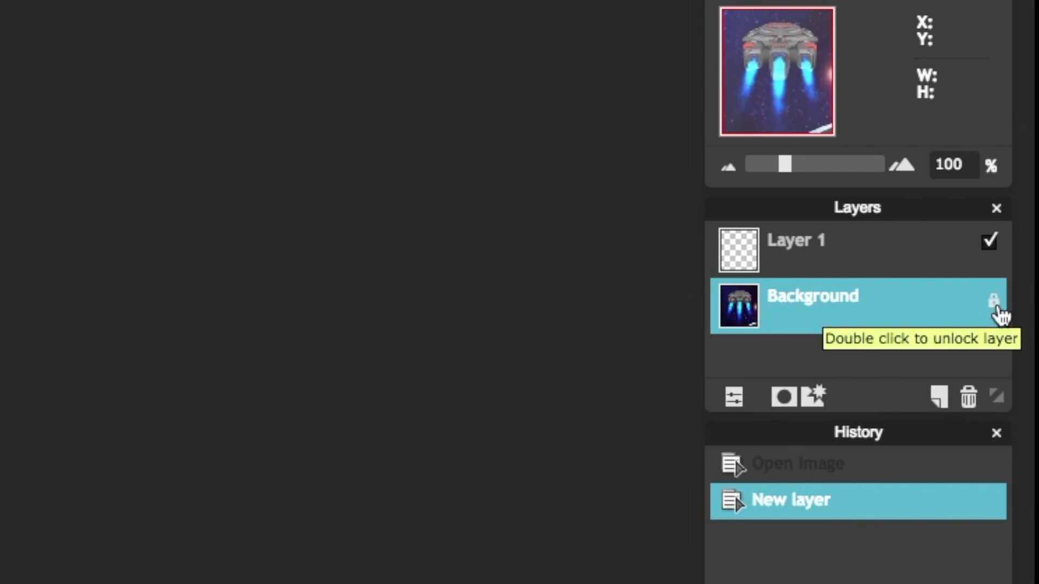
{"action": "double_click", "coordinate": [999, 312]}
{"action": "left_click", "coordinate": [798, 243]}
{"action": "left_click_drag", "start_coordinate": [801, 246], "coordinate": [805, 336]}
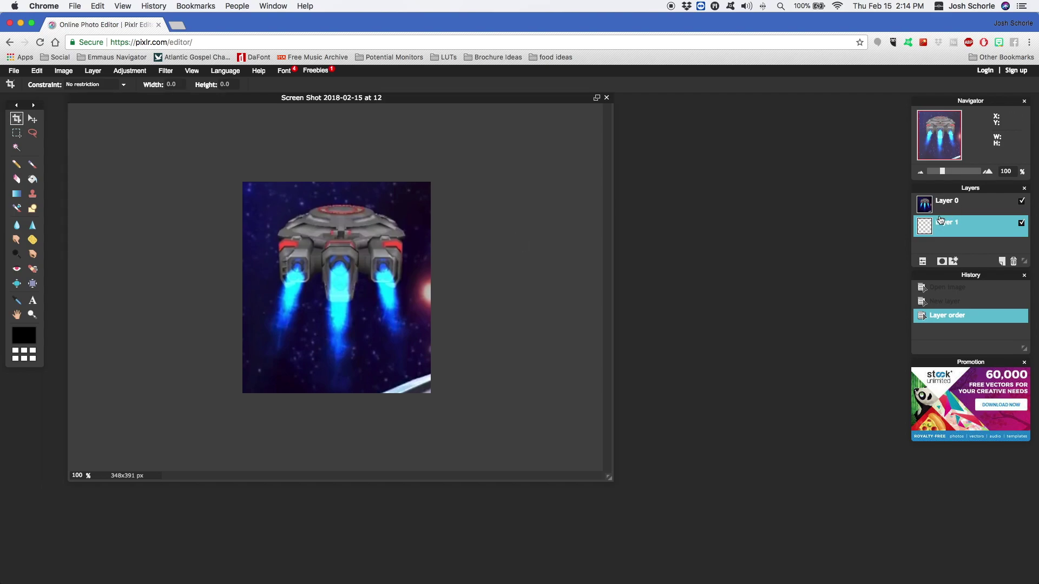
- Make Layer 0 active, zoom the spaceship to 250%, and pick the freehand Lasso tool
{"action": "left_click", "coordinate": [967, 209]}
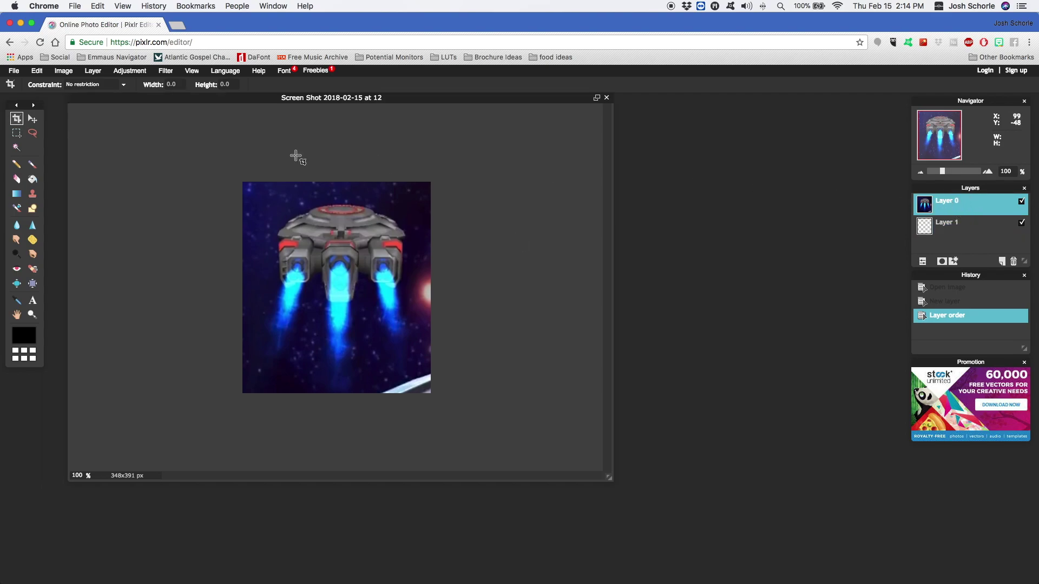
{"action": "left_click", "coordinate": [33, 314]}
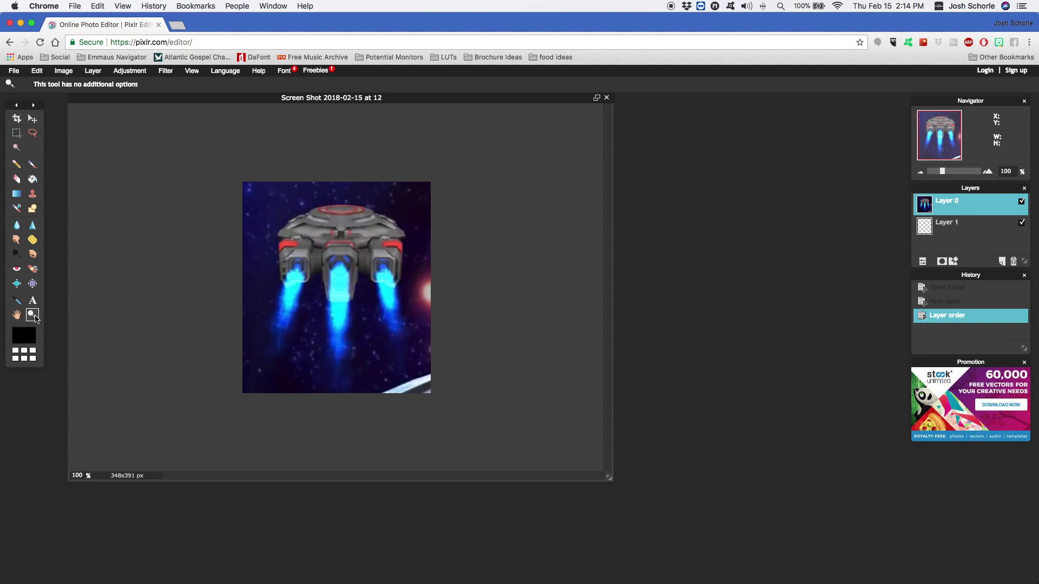
{"action": "left_click", "coordinate": [285, 249]}
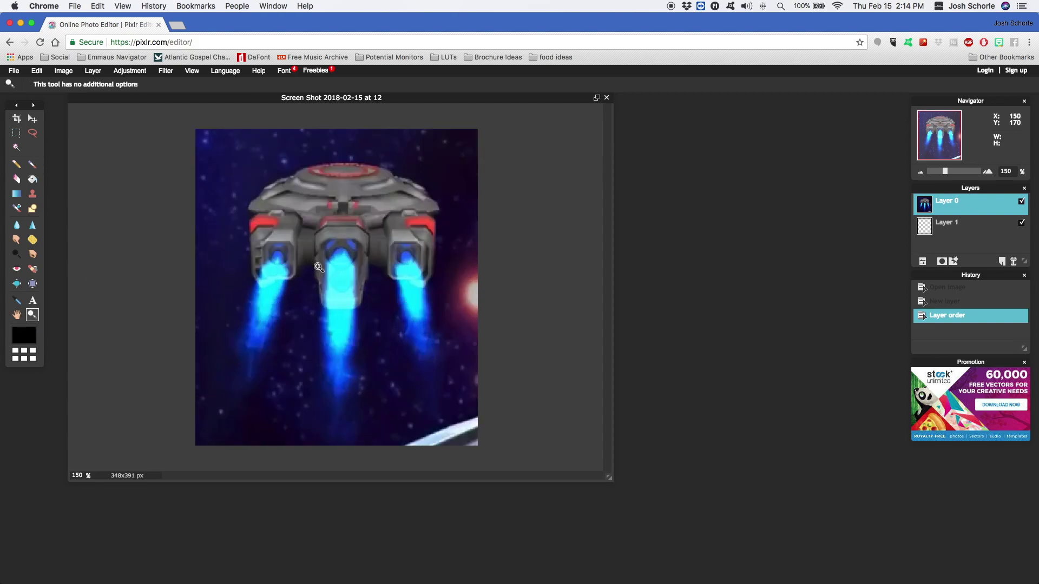
{"action": "mouse_move", "coordinate": [609, 478]}
{"action": "left_mouse_down"}
{"action": "mouse_move", "coordinate": [779, 579]}
{"action": "mouse_move", "coordinate": [811, 576]}
{"action": "left_mouse_up"}
{"action": "left_click", "coordinate": [433, 335]}
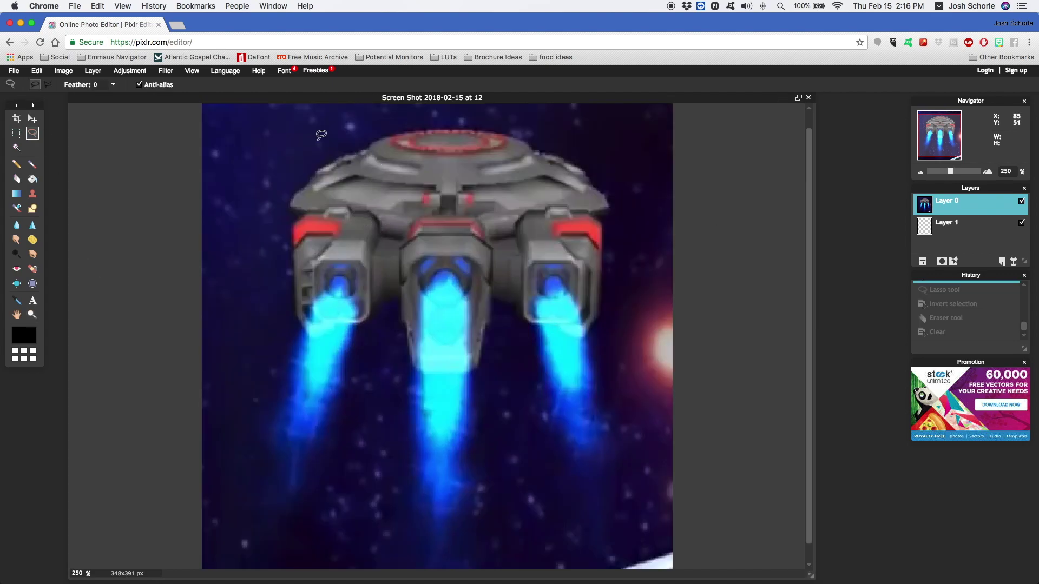
{"action": "left_click", "coordinate": [49, 88]}
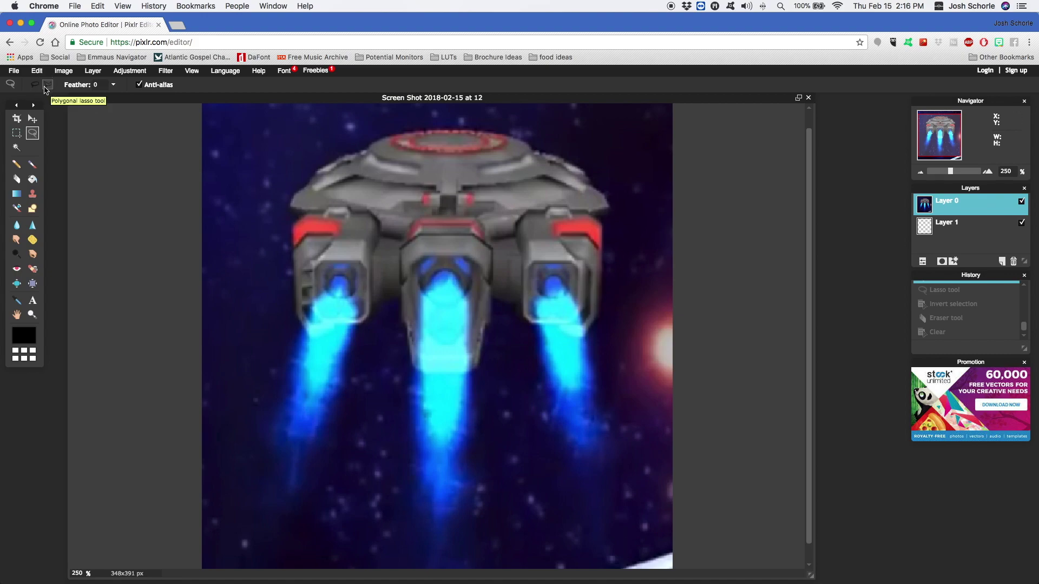
{"action": "left_click", "coordinate": [34, 84]}
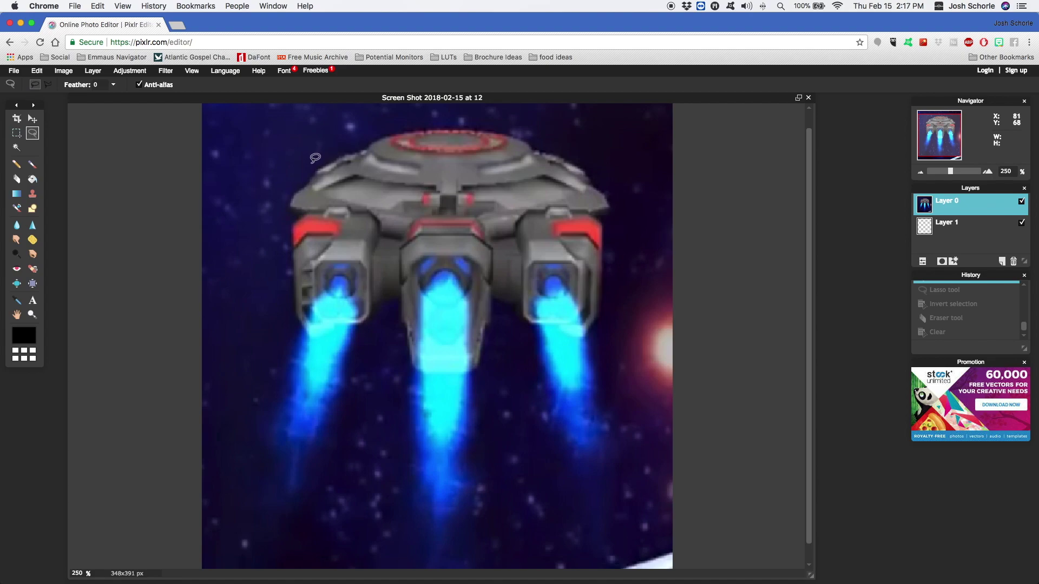
- Lasso around the ship and its three exhaust flames, then invert the selection to the background
{"action": "mouse_move", "coordinate": [312, 164]}
{"action": "left_mouse_down"}
{"action": "mouse_move", "coordinate": [403, 122]}
{"action": "mouse_move", "coordinate": [502, 120]}
{"action": "mouse_move", "coordinate": [498, 319]}
{"action": "mouse_move", "coordinate": [476, 483]}
{"action": "mouse_move", "coordinate": [413, 512]}
{"action": "mouse_move", "coordinate": [401, 427]}
{"action": "mouse_move", "coordinate": [257, 463]}
{"action": "mouse_move", "coordinate": [251, 422]}
{"action": "mouse_move", "coordinate": [283, 339]}
{"action": "mouse_move", "coordinate": [281, 198]}
{"action": "mouse_move", "coordinate": [307, 163]}
{"action": "mouse_move", "coordinate": [332, 153]}
{"action": "left_mouse_up"}
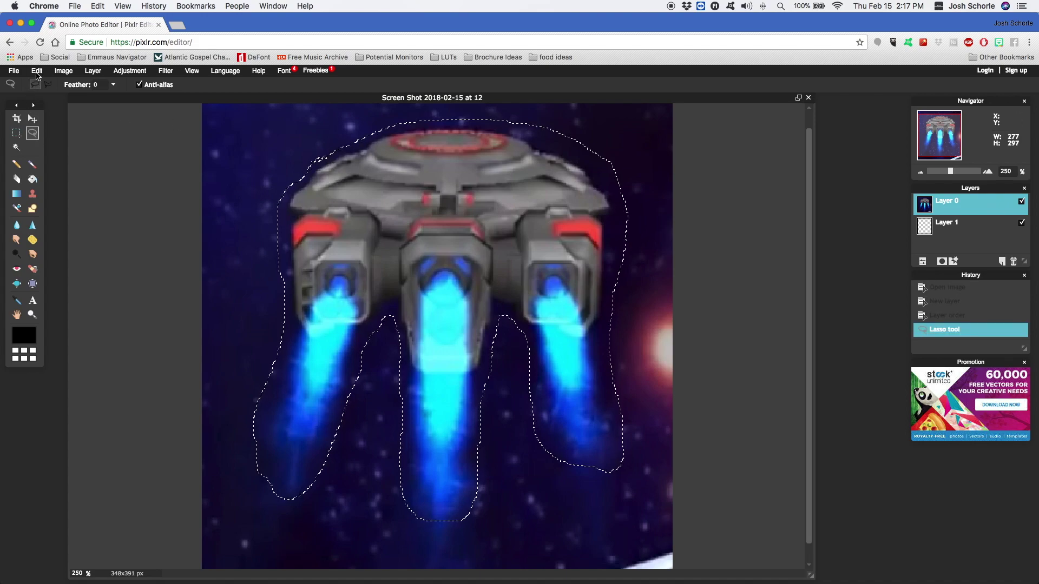
{"action": "left_click", "coordinate": [36, 72]}
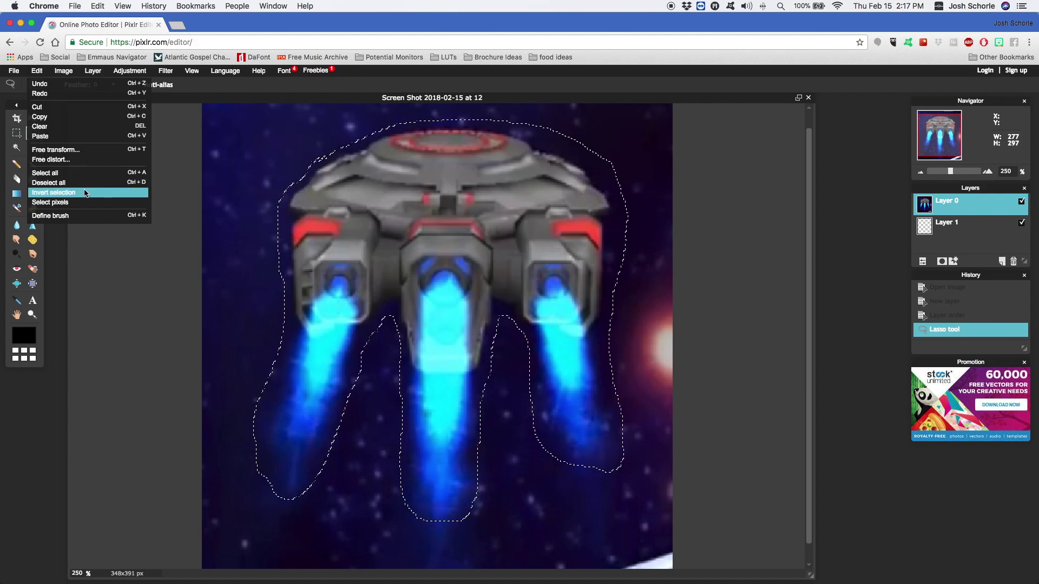
{"action": "left_click", "coordinate": [85, 193]}
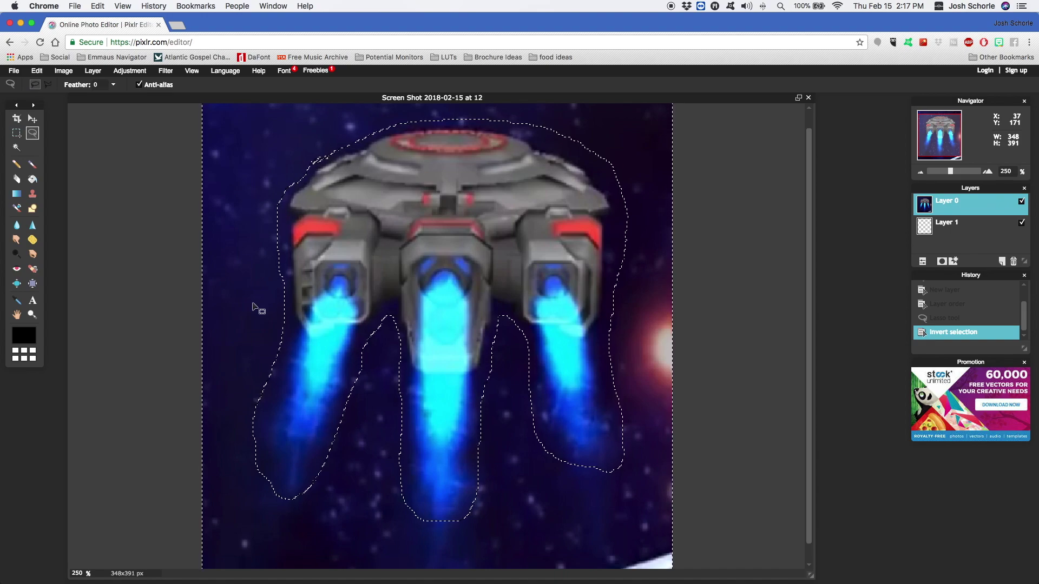
- Delete the selected starry background and clear the selection
{"action": "key", "text": "Delete"}
{"action": "left_click", "coordinate": [16, 179]}
{"action": "left_click", "coordinate": [37, 70]}
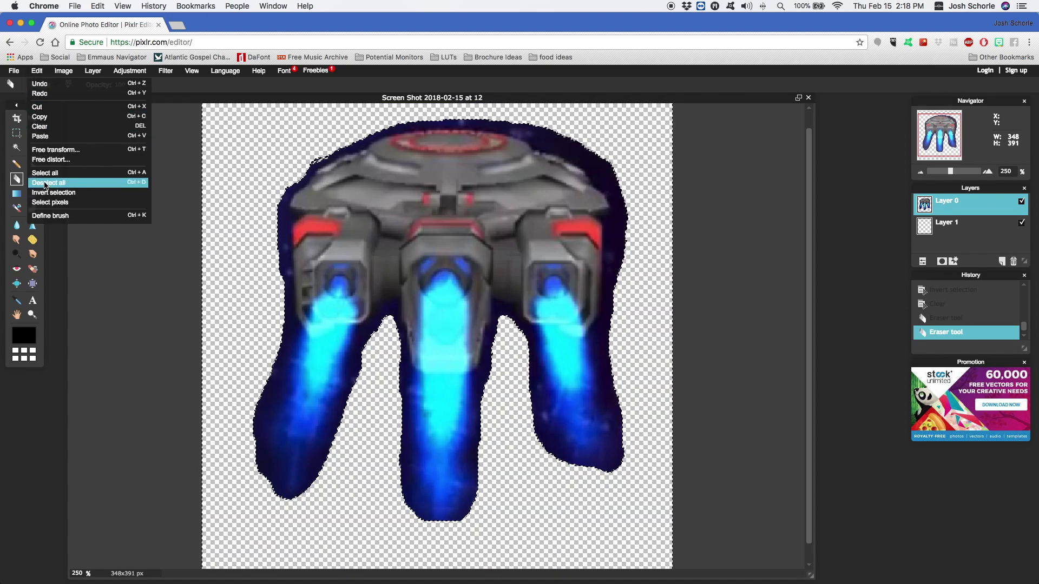
{"action": "left_click", "coordinate": [45, 184]}
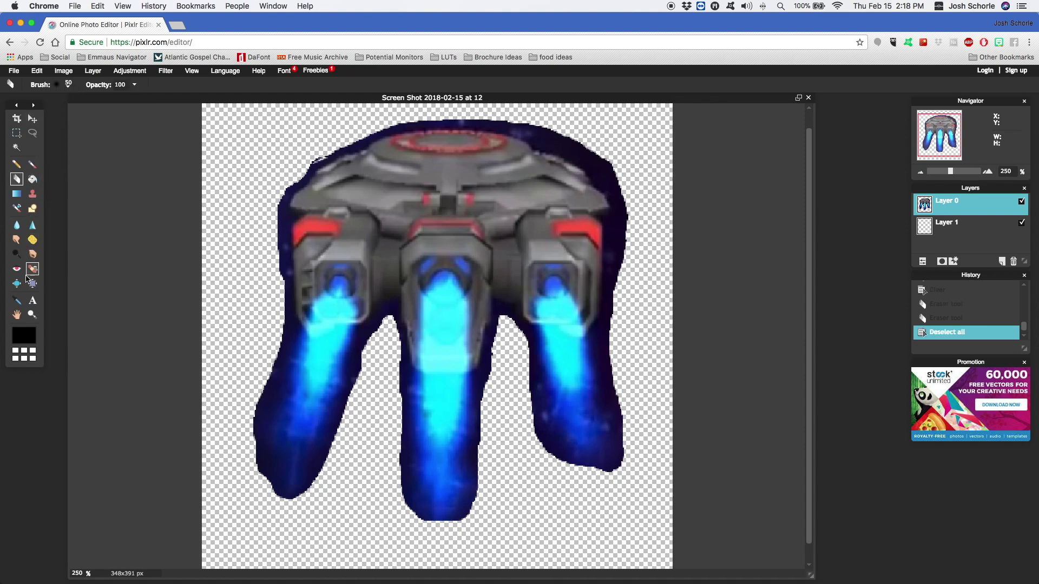
- Zoom to 400% on the exhaust flames and set the Eraser to the soft 50 brush
{"action": "left_click", "coordinate": [32, 315]}
{"action": "left_click", "coordinate": [148, 323]}
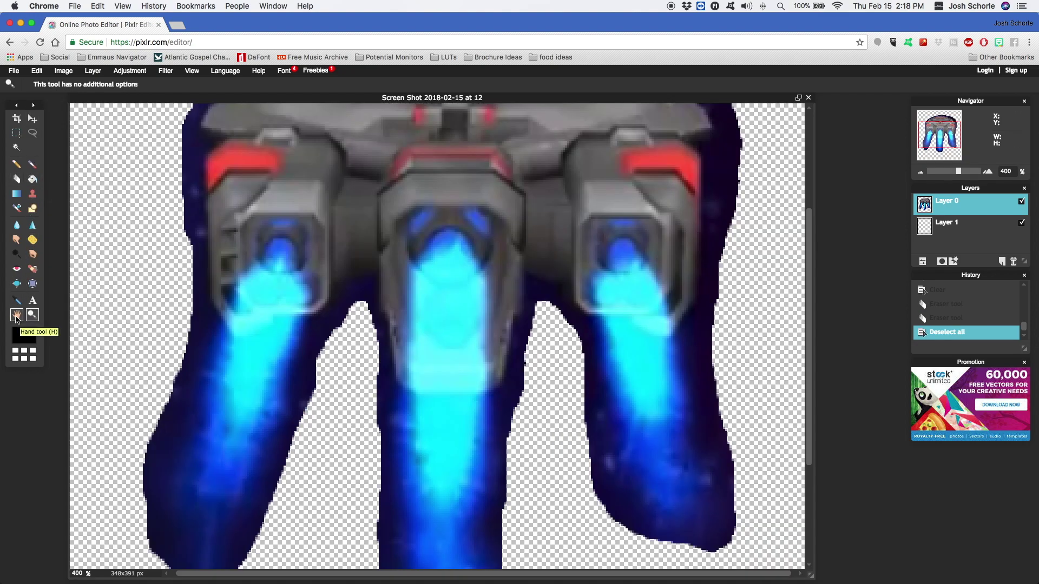
{"action": "left_click", "coordinate": [16, 318]}
{"action": "left_click_drag", "start_coordinate": [235, 395], "coordinate": [233, 303]}
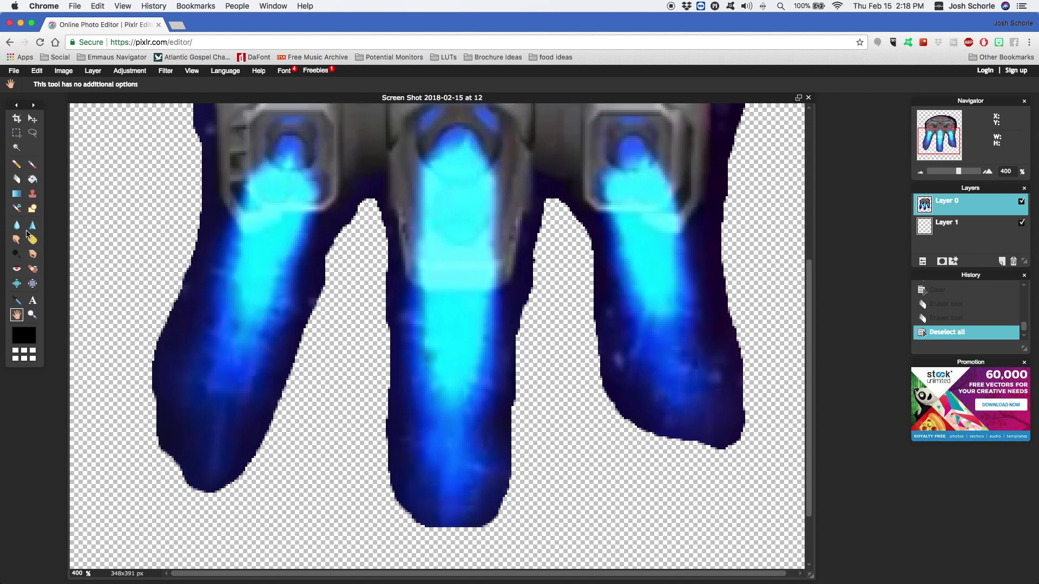
{"action": "left_click", "coordinate": [16, 179]}
{"action": "left_click", "coordinate": [58, 84]}
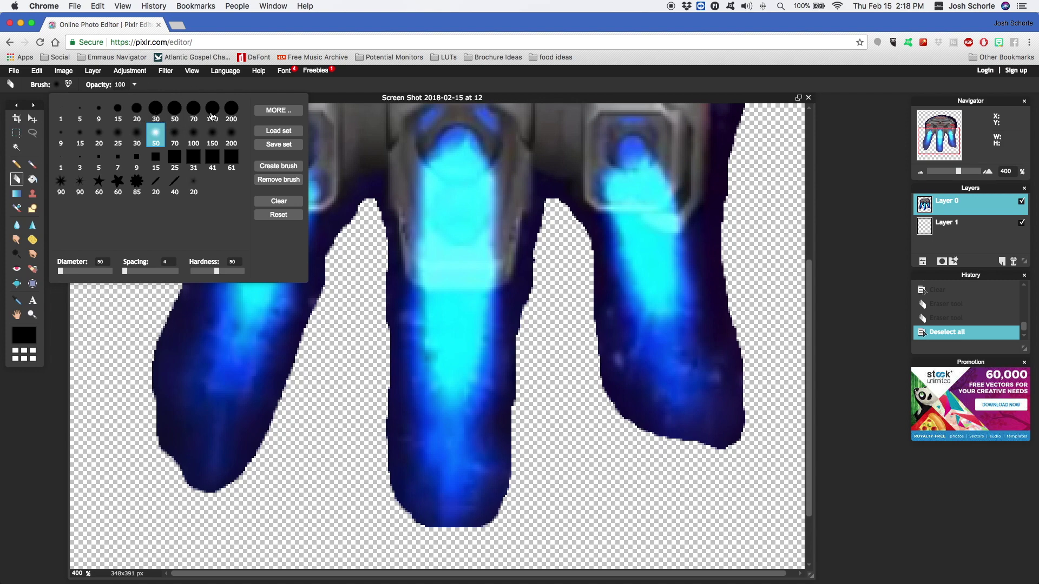
{"action": "left_click", "coordinate": [213, 112]}
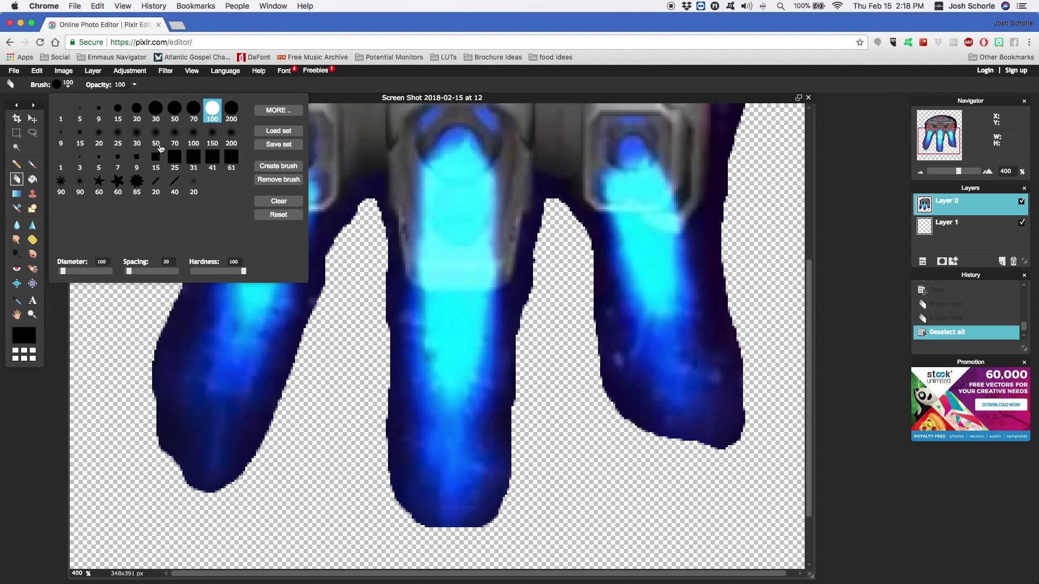
{"action": "left_click", "coordinate": [156, 135]}
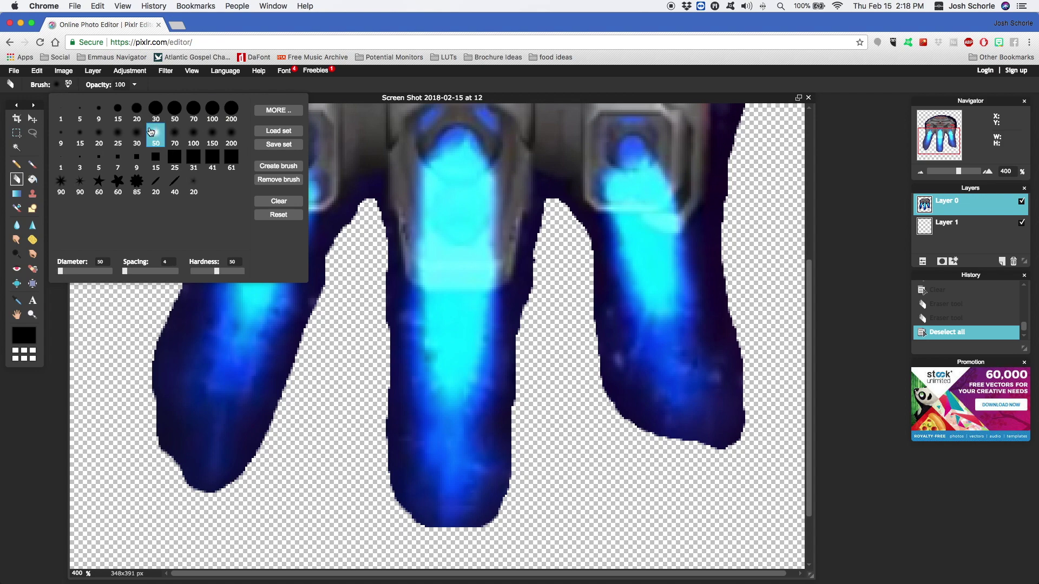
{"action": "left_click", "coordinate": [65, 87]}
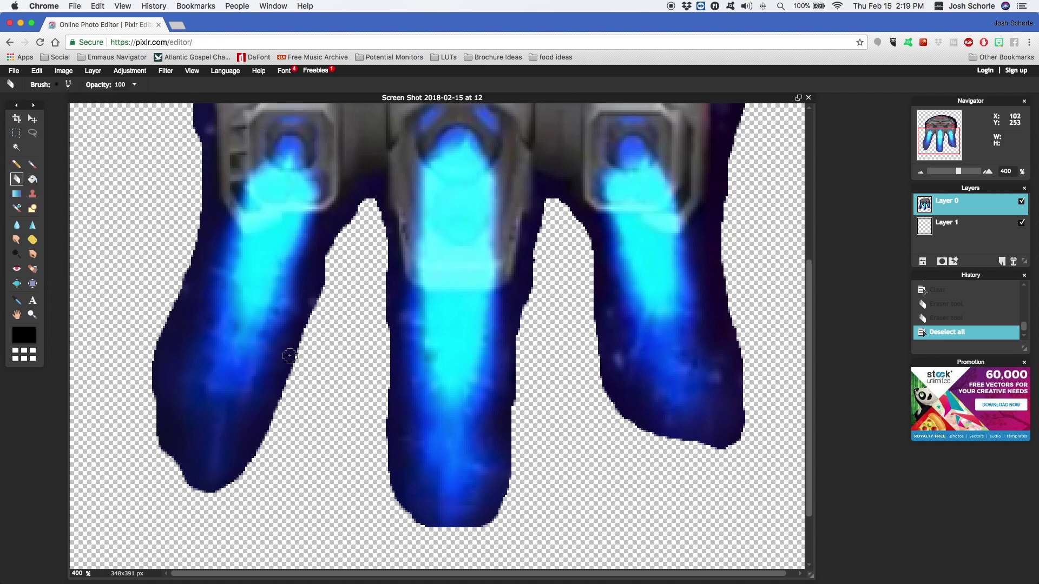
- Erase the dark fringe along the left exhaust trail and the leftover background between trails
{"action": "mouse_move", "coordinate": [291, 347]}
{"action": "left_mouse_down"}
{"action": "mouse_move", "coordinate": [253, 456]}
{"action": "mouse_move", "coordinate": [327, 278]}
{"action": "mouse_move", "coordinate": [298, 347]}
{"action": "mouse_move", "coordinate": [327, 231]}
{"action": "left_mouse_up"}
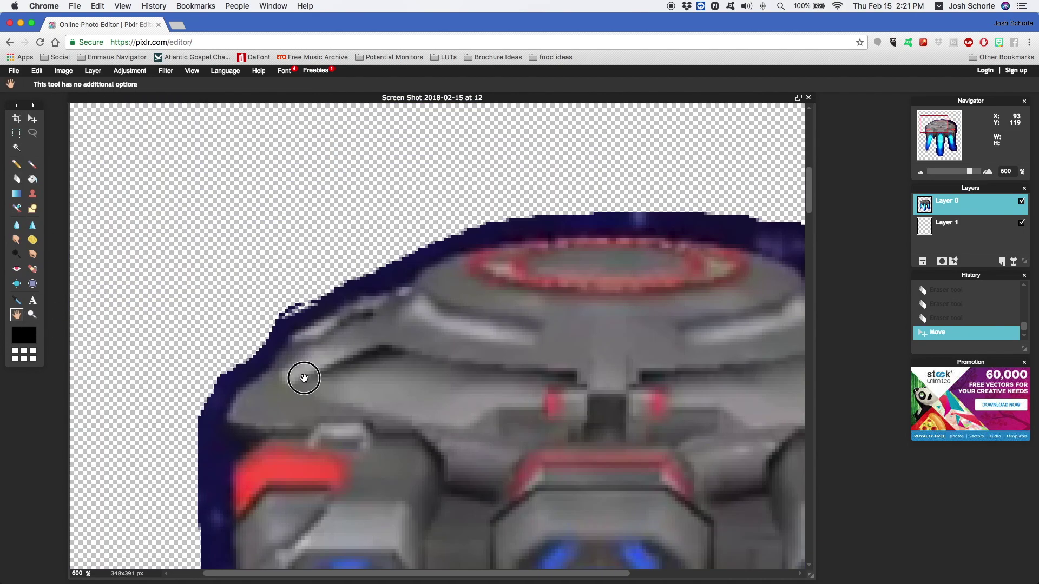
{"action": "key", "text": "e"}
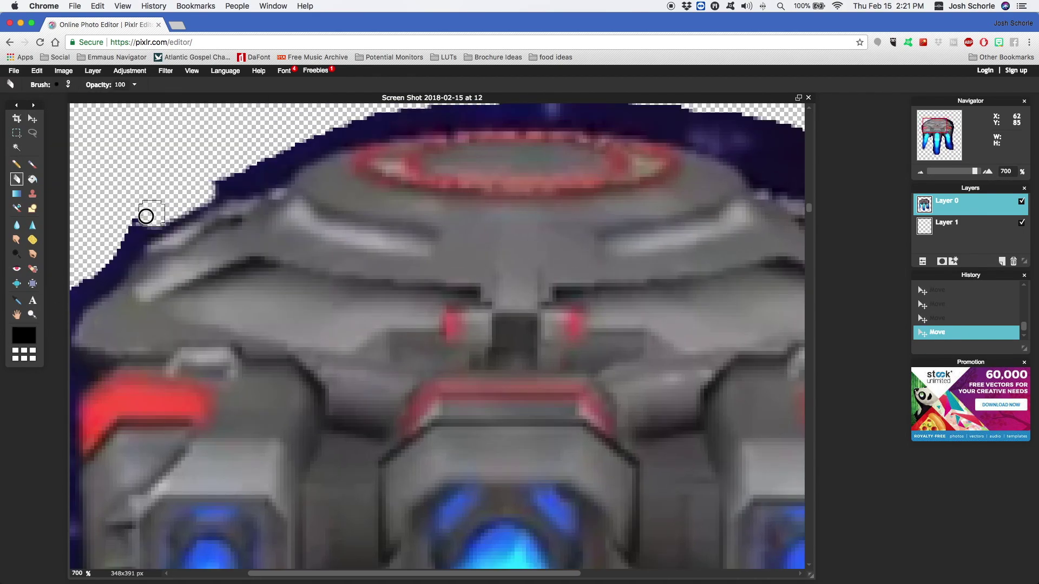
{"action": "scroll", "coordinate": [155, 151], "scroll_direction": "up", "scroll_amount": 3}
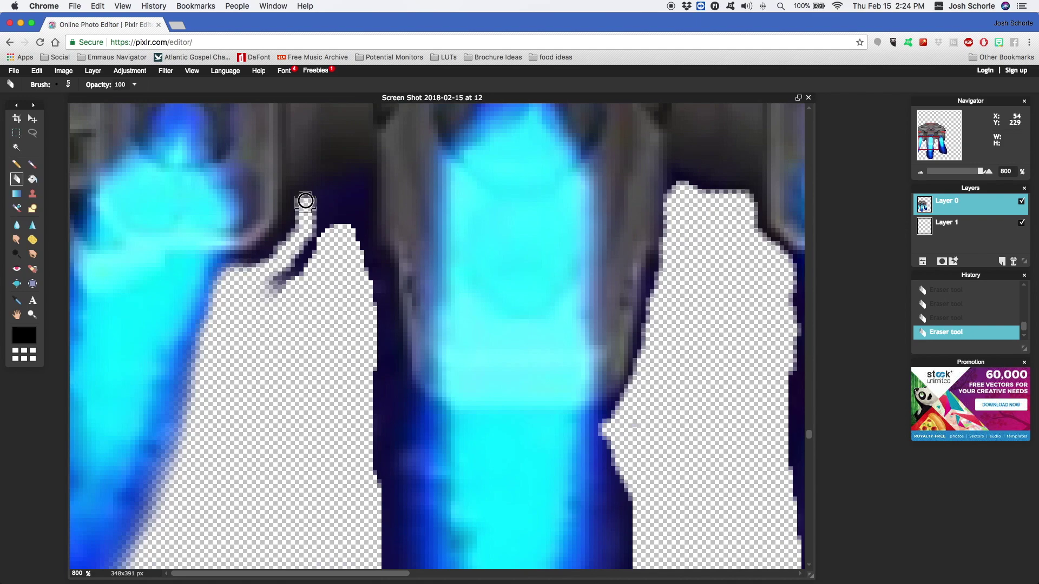
{"action": "left_click_drag", "start_coordinate": [304, 204], "coordinate": [248, 267]}
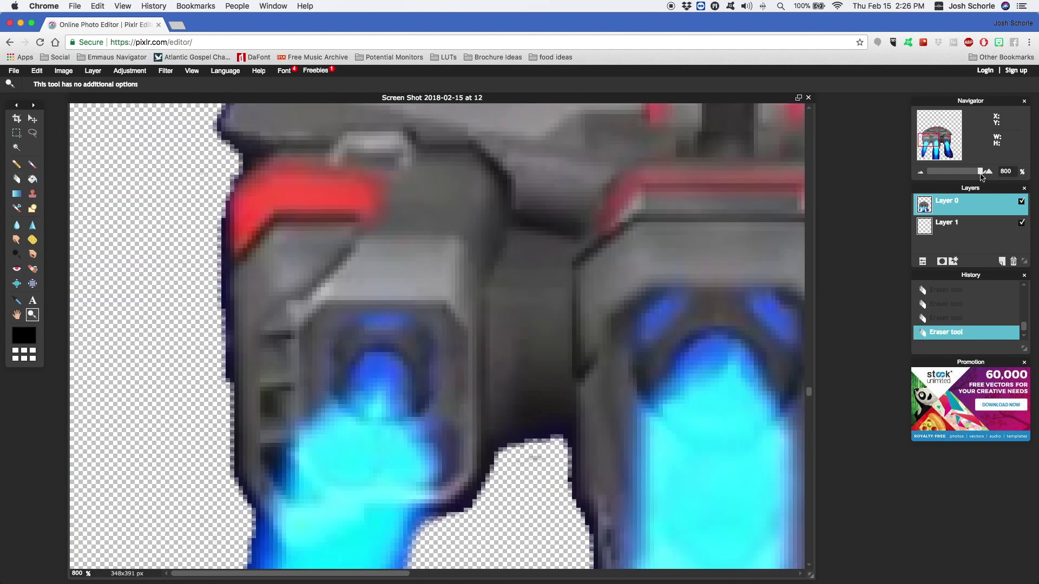
- Fit the image to the window and move the cut-out ship up and slightly right
{"action": "key", "text": "ctrl+0"}
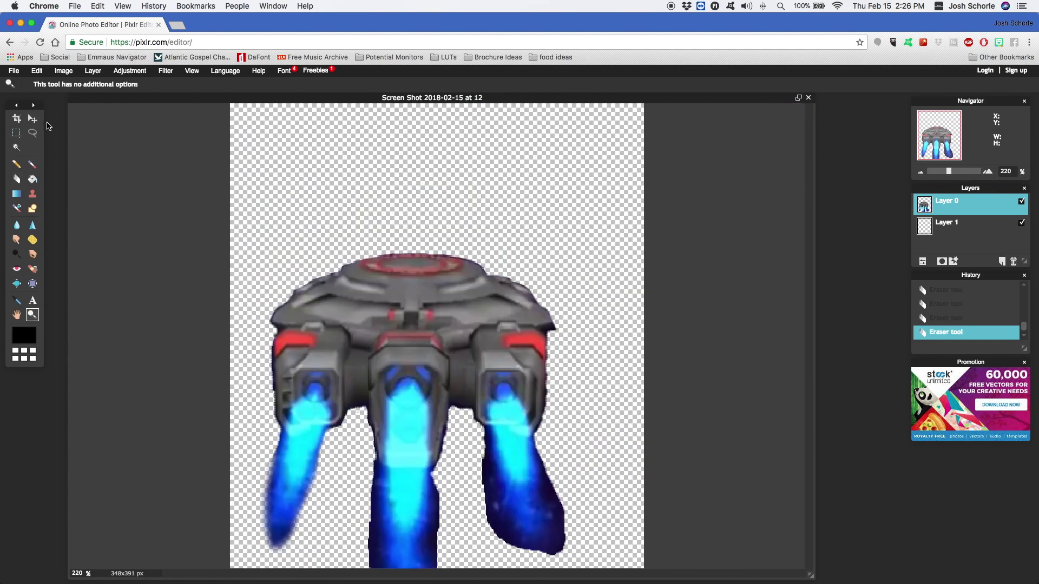
{"action": "left_click", "coordinate": [32, 118]}
{"action": "left_click_drag", "start_coordinate": [401, 325], "coordinate": [425, 226]}
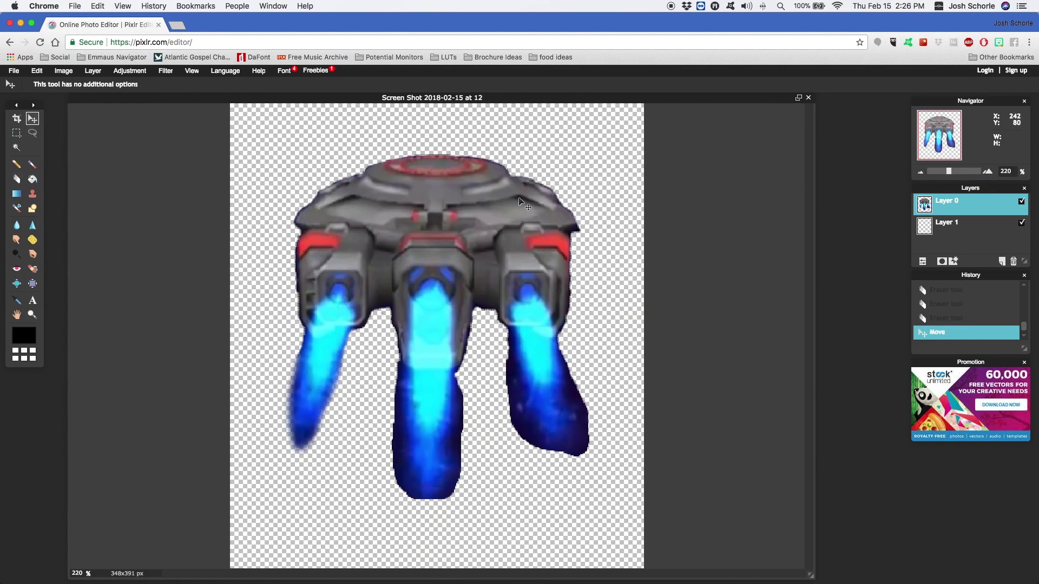
{"action": "left_click_drag", "start_coordinate": [455, 169], "coordinate": [450, 174]}
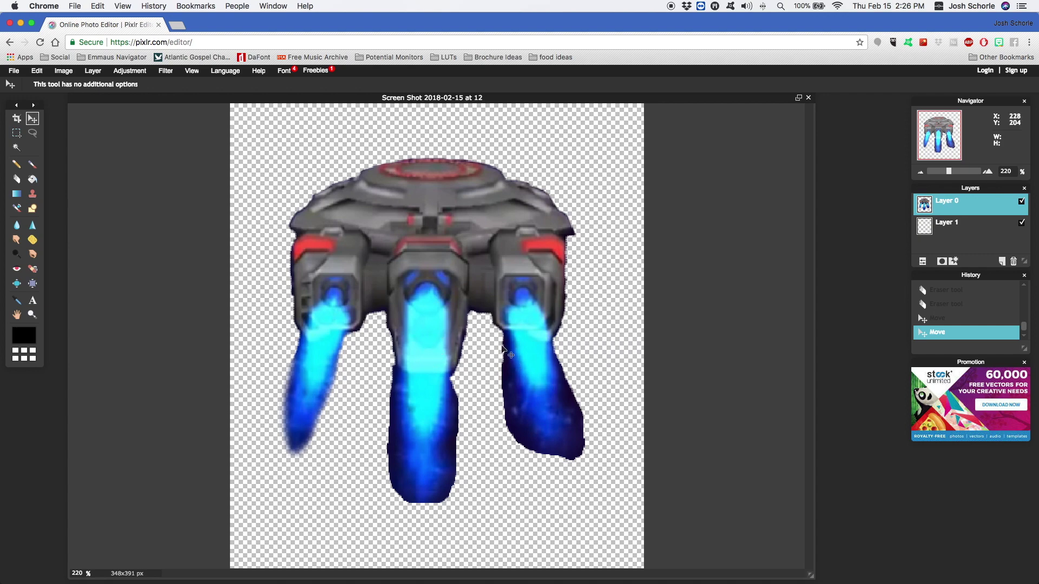
{"action": "key", "text": "h"}
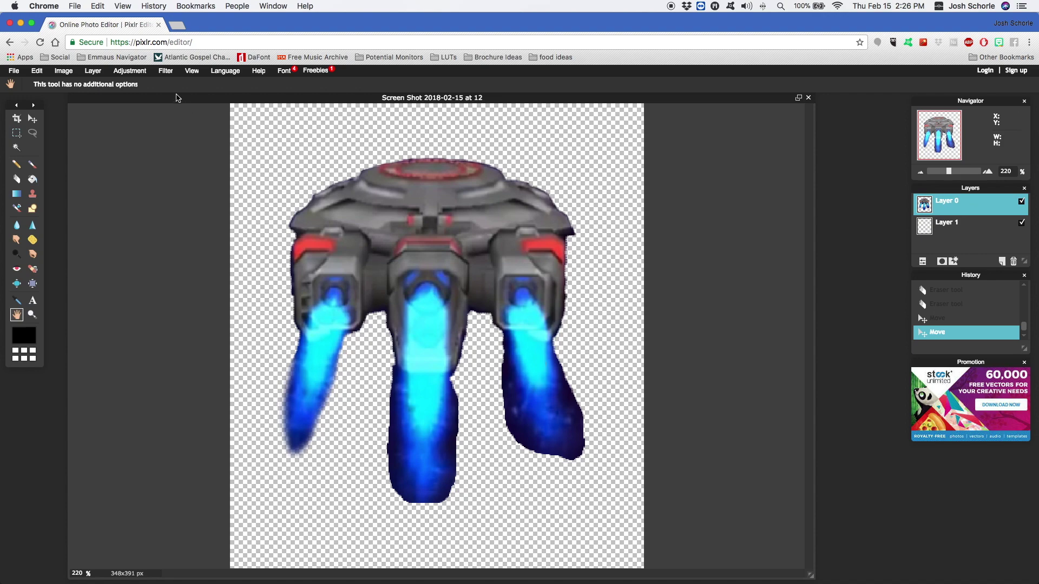
- Save the image to the Desktop as spaceship2, a full-quality transparent PNG
{"action": "left_click", "coordinate": [16, 71]}
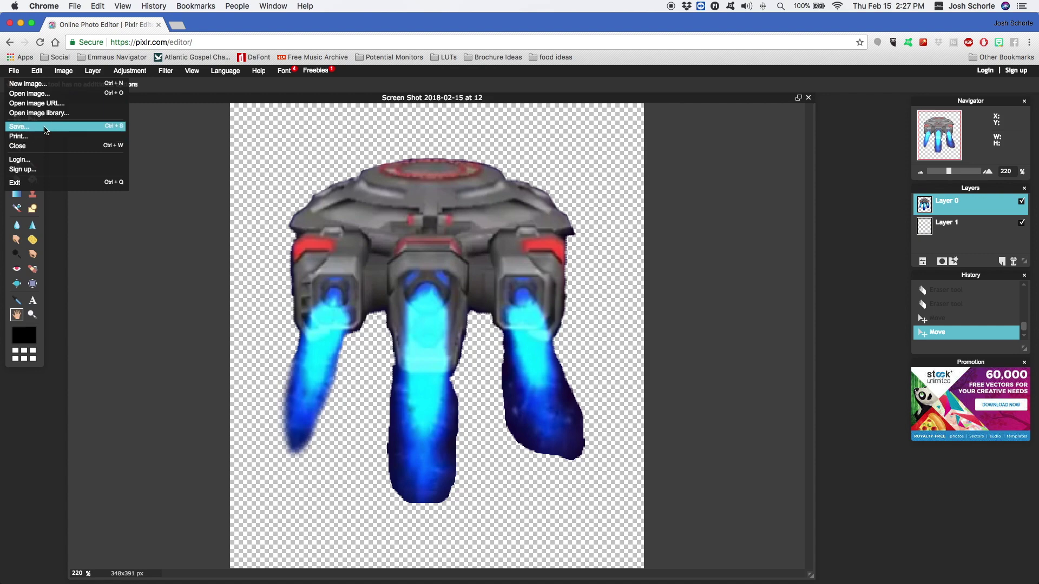
{"action": "left_click", "coordinate": [19, 126]}
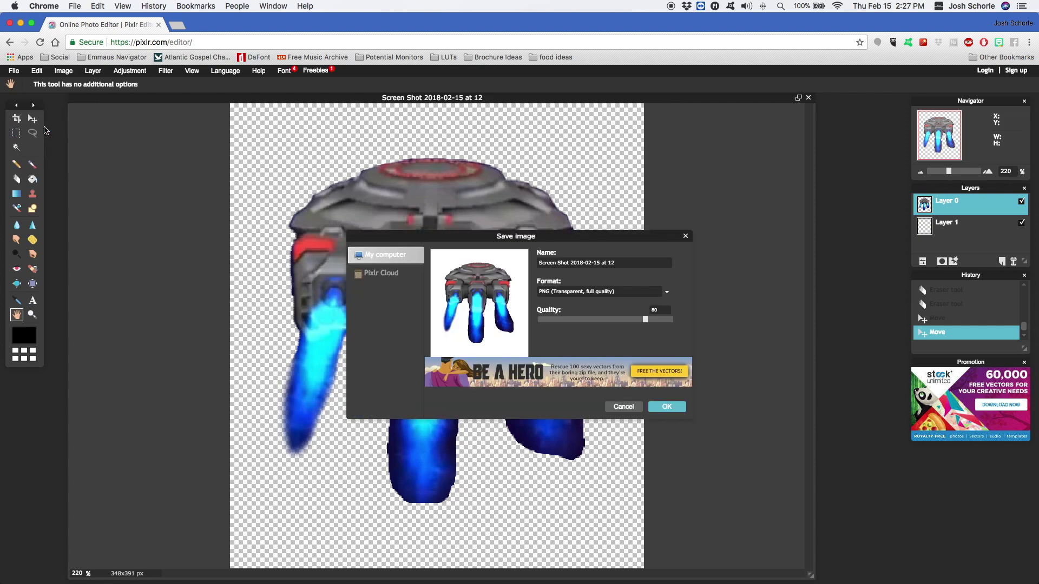
{"action": "left_click", "coordinate": [603, 294]}
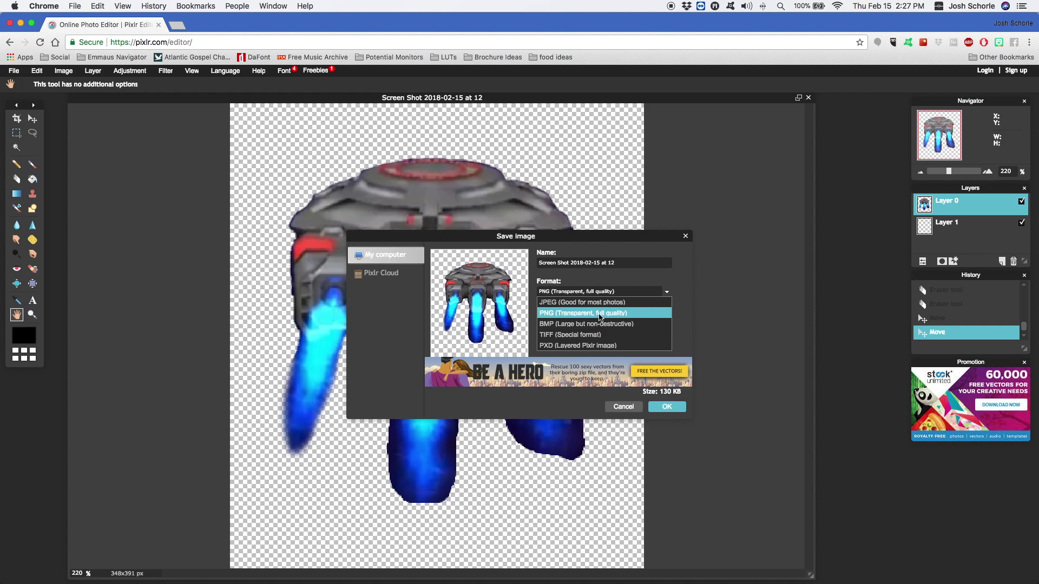
{"action": "left_click", "coordinate": [587, 262]}
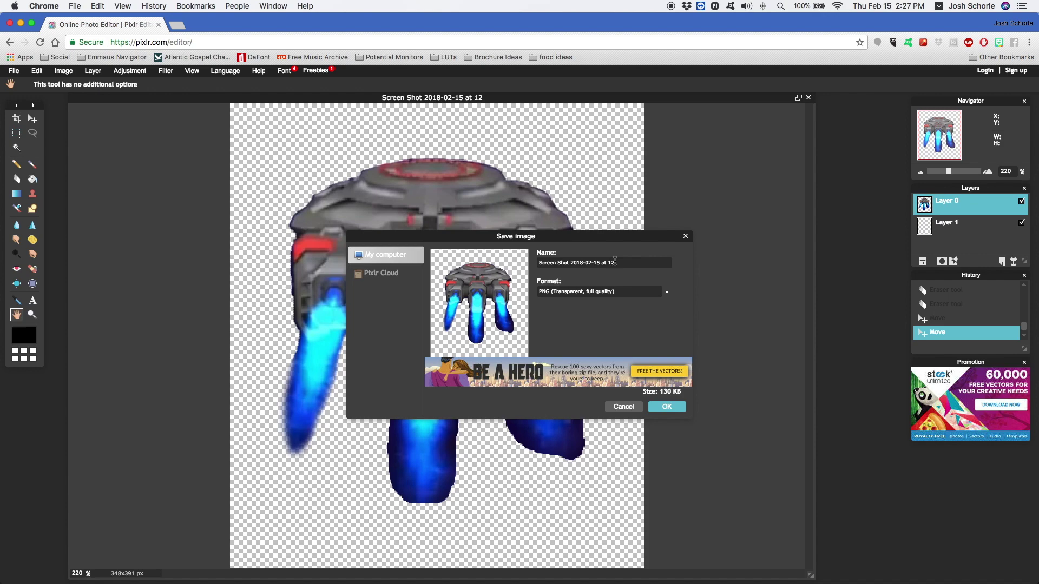
{"action": "key", "text": "super+a"}
{"action": "type", "text": "spaceship2"}
{"action": "left_click", "coordinate": [670, 408]}
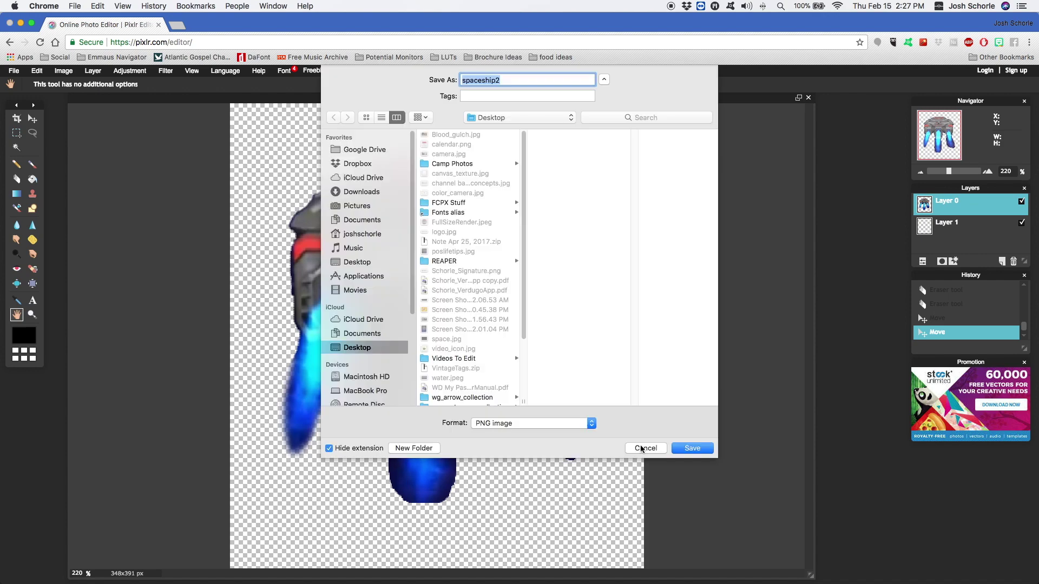
{"action": "left_click", "coordinate": [692, 448]}
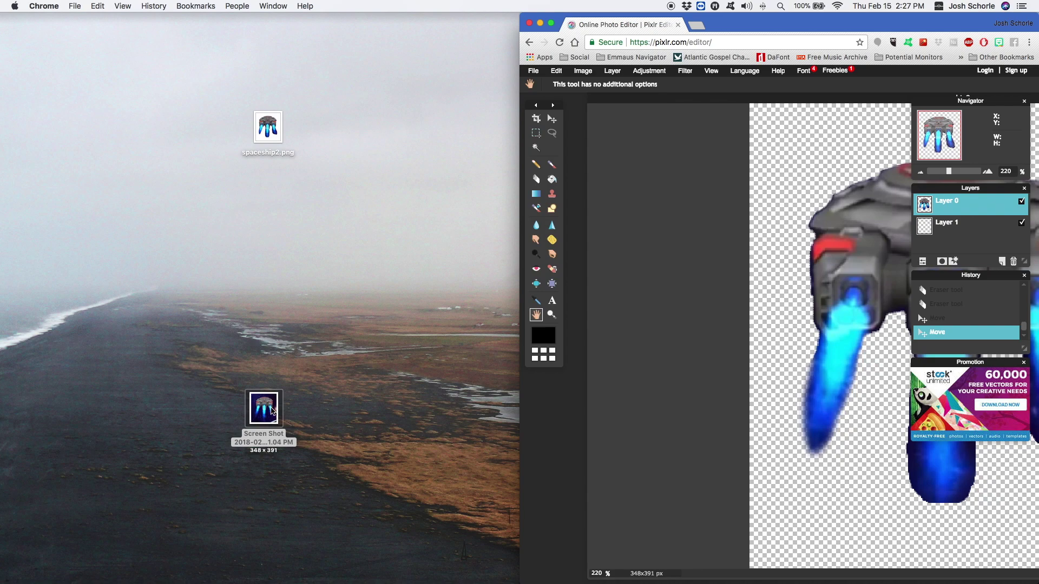
- Open the original starry screenshot and spaceship2.png in Preview, stacking both windows on the left
{"action": "double_click", "coordinate": [271, 411]}
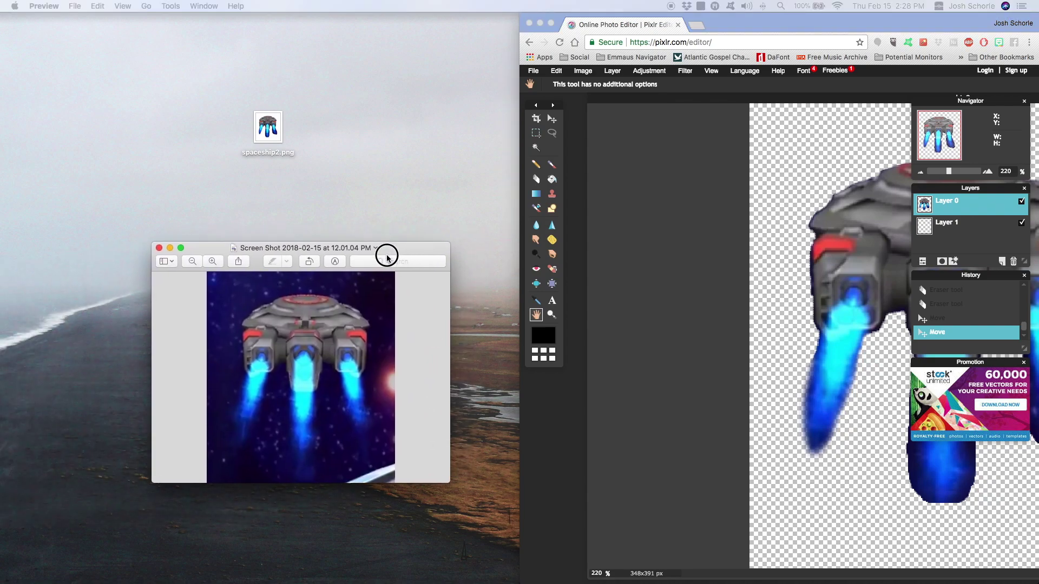
{"action": "left_click_drag", "start_coordinate": [387, 259], "coordinate": [349, 316]}
{"action": "left_click", "coordinate": [277, 151]}
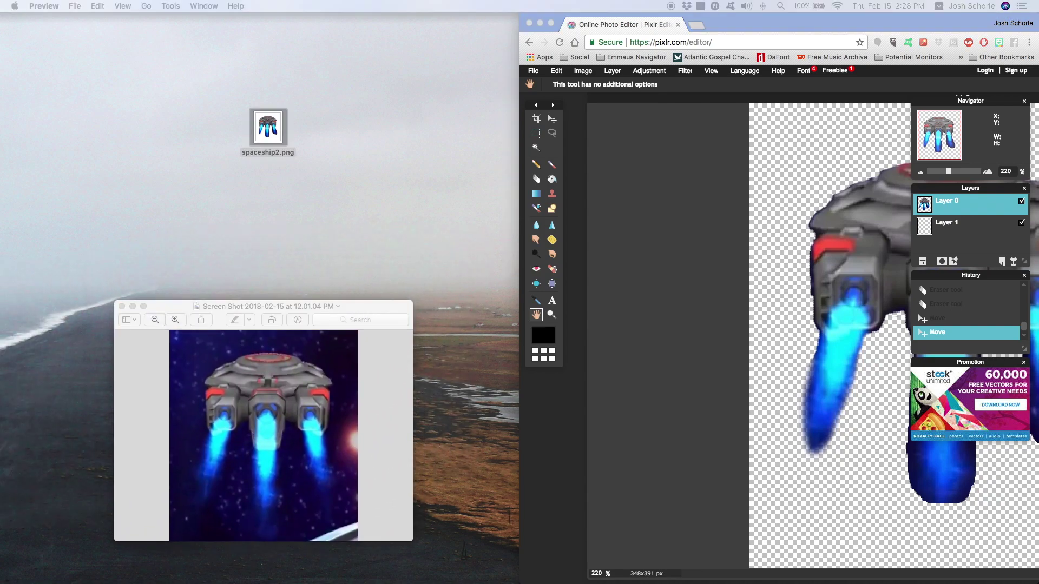
{"action": "key", "text": "super+o"}
{"action": "left_click_drag", "start_coordinate": [401, 79], "coordinate": [394, 34]}
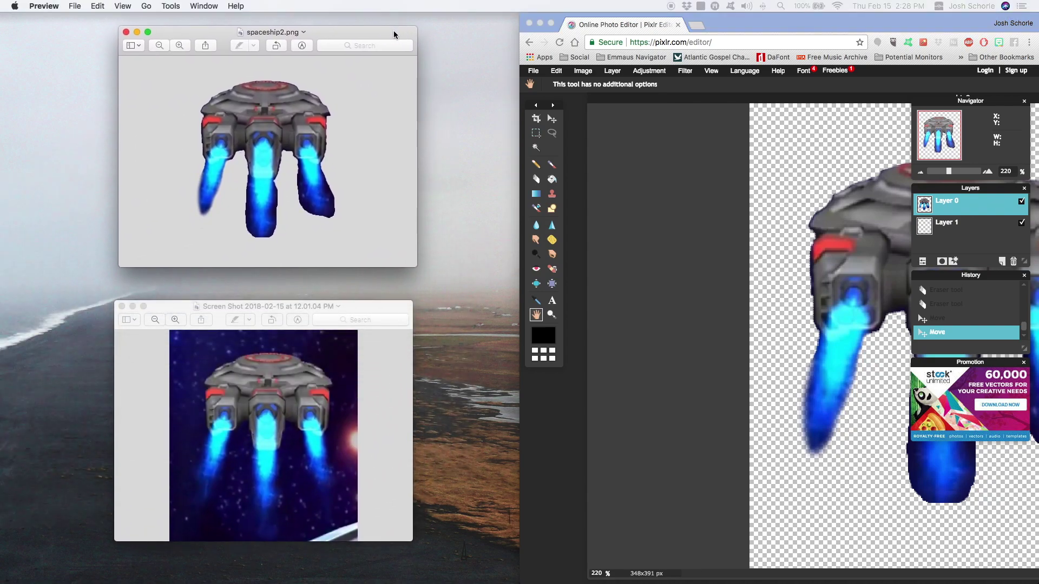
{"action": "key", "text": "super+shift+4"}
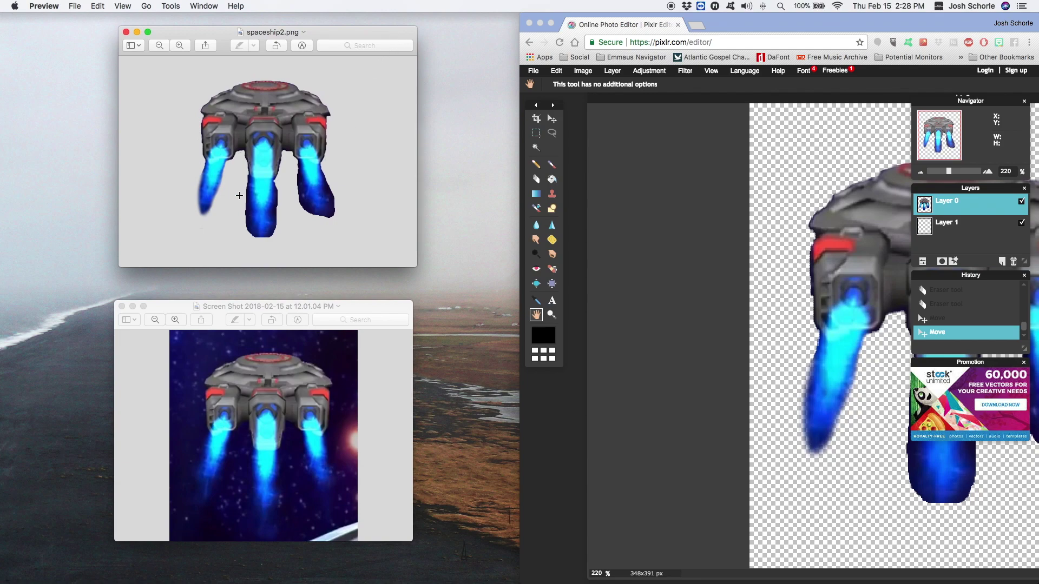
{"action": "key", "text": "Escape"}
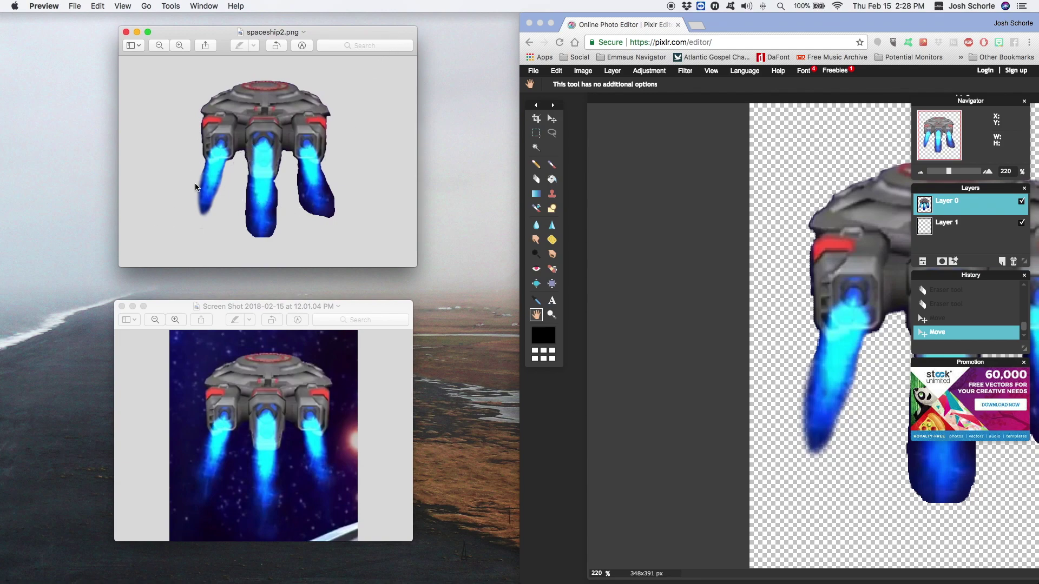